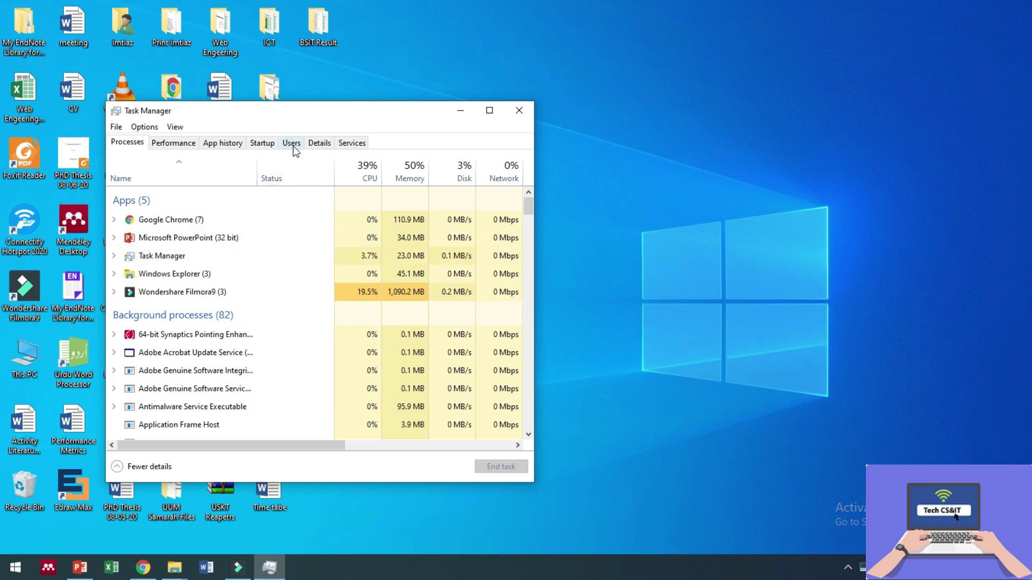
- Review the startup programs and the running processes in Task Manager, and close it
{"action": "left_click", "coordinate": [270, 143]}
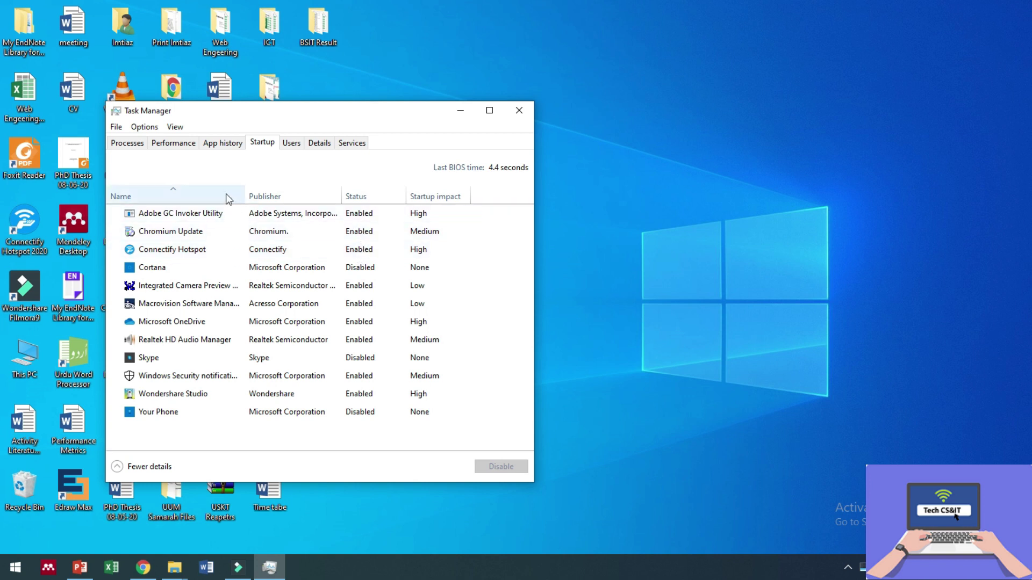
{"action": "left_click", "coordinate": [122, 147]}
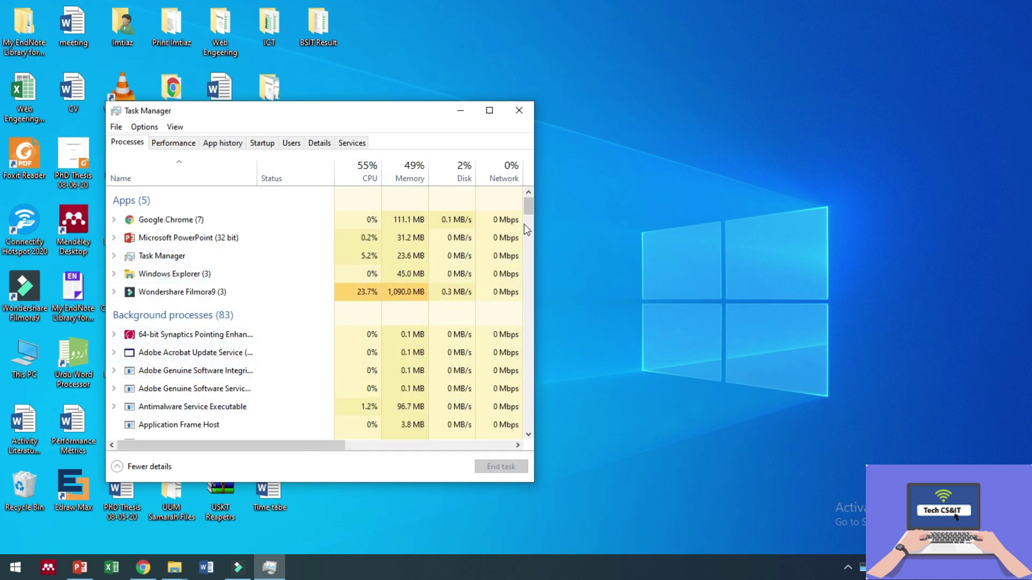
{"action": "mouse_move", "coordinate": [531, 203]}
{"action": "left_mouse_down"}
{"action": "mouse_move", "coordinate": [530, 240]}
{"action": "mouse_move", "coordinate": [528, 197]}
{"action": "left_mouse_up"}
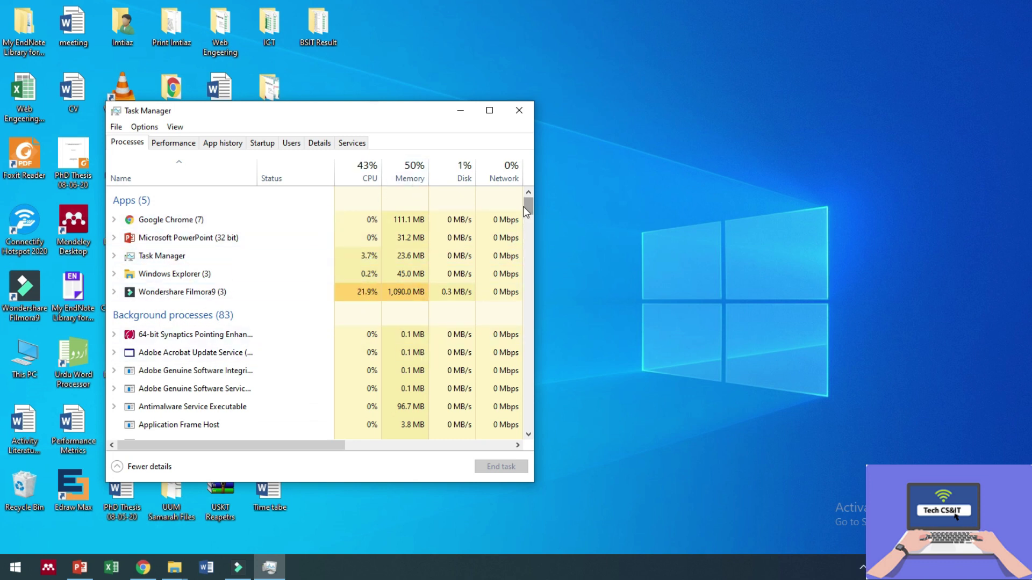
{"action": "mouse_move", "coordinate": [528, 206]}
{"action": "left_mouse_down"}
{"action": "mouse_move", "coordinate": [529, 291]}
{"action": "mouse_move", "coordinate": [531, 190]}
{"action": "left_mouse_up"}
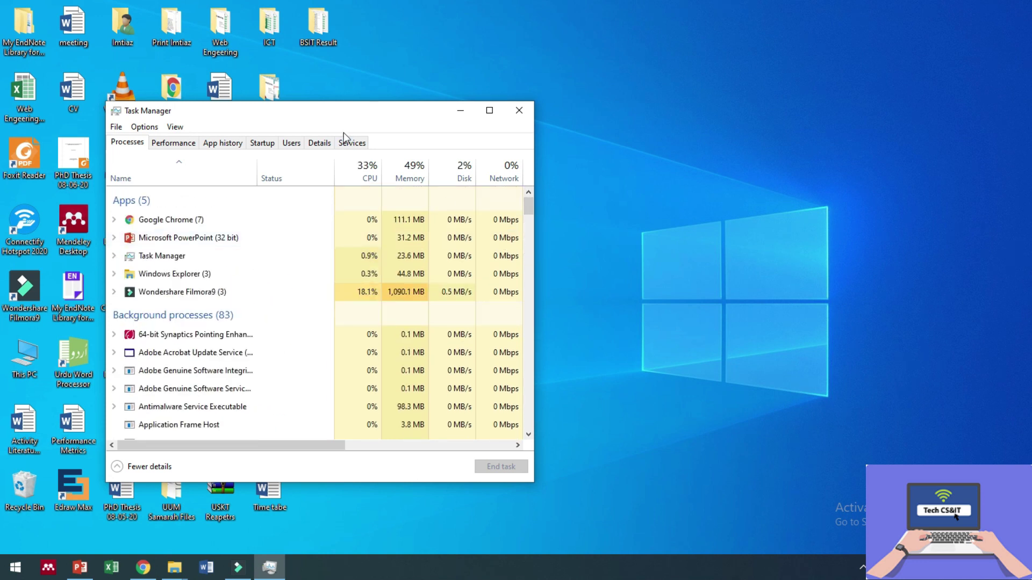
{"action": "left_click", "coordinate": [265, 143]}
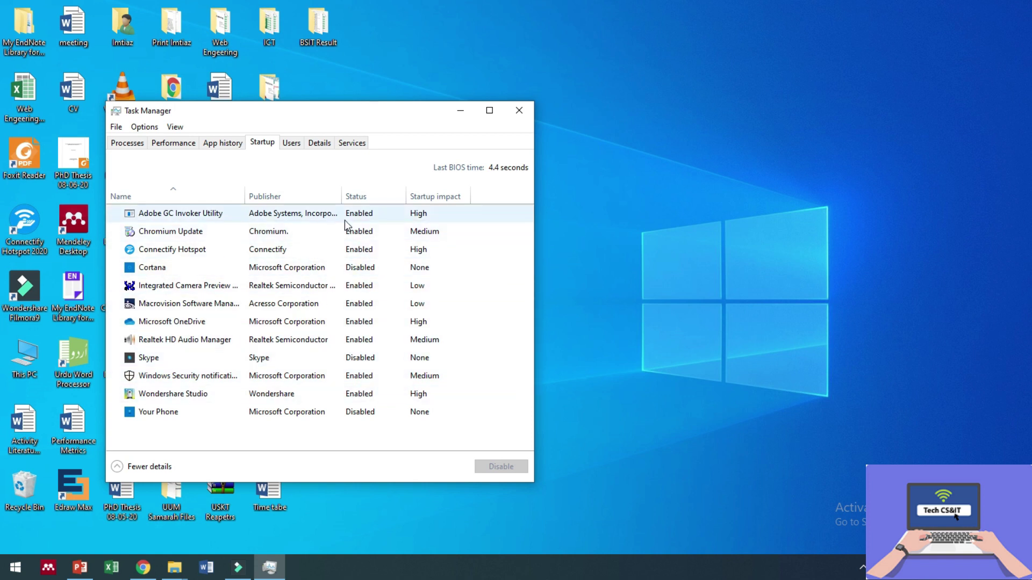
{"action": "left_click", "coordinate": [137, 147]}
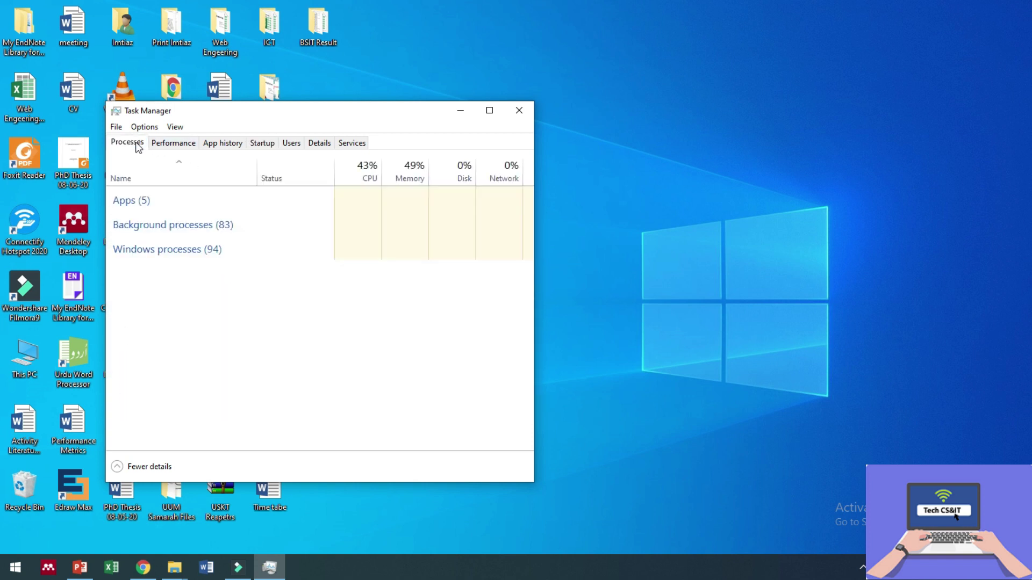
{"action": "left_click", "coordinate": [269, 144]}
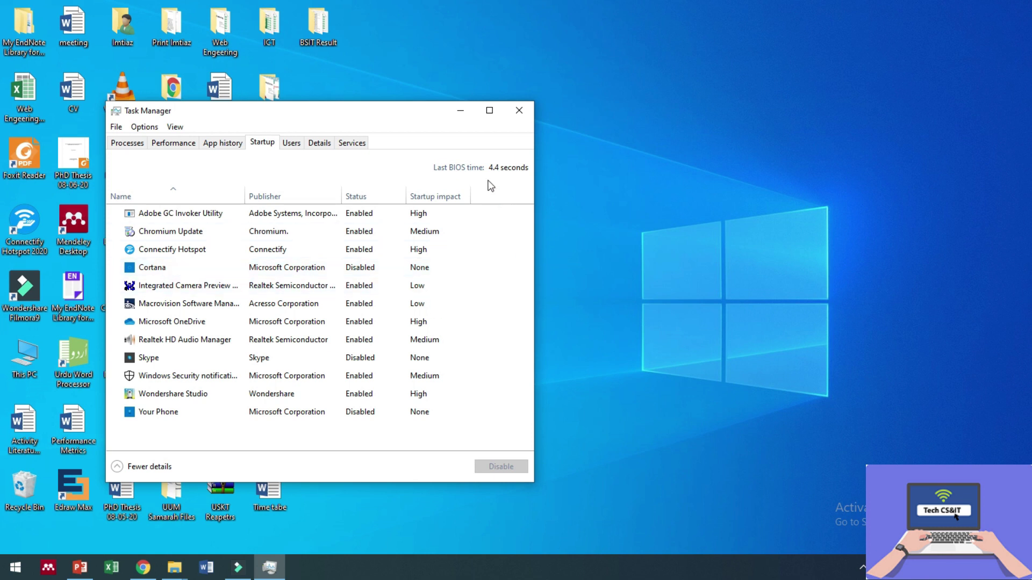
{"action": "left_click", "coordinate": [525, 113]}
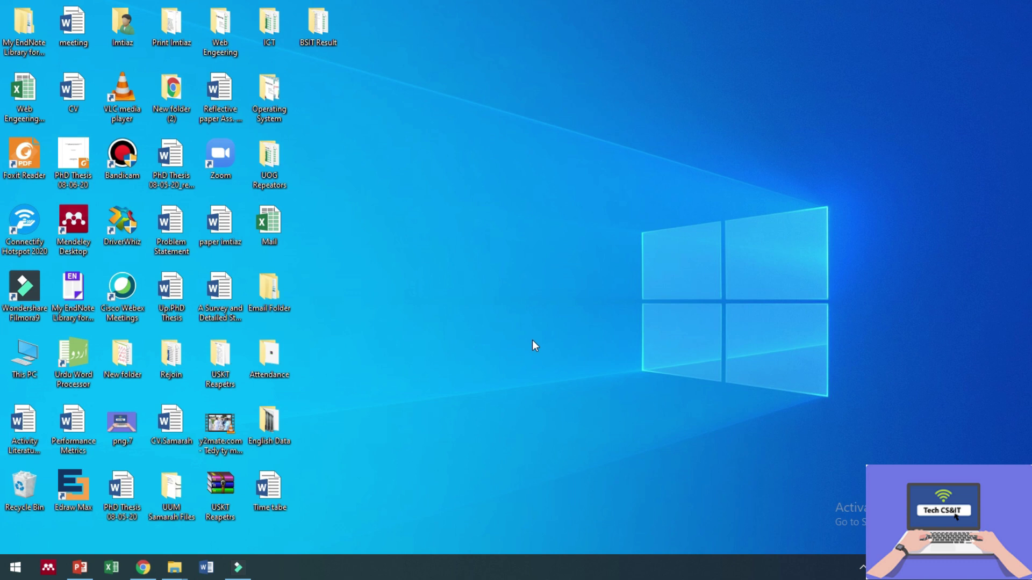
- Open the Windows Services console by running services.msc
{"action": "key", "text": "super+r"}
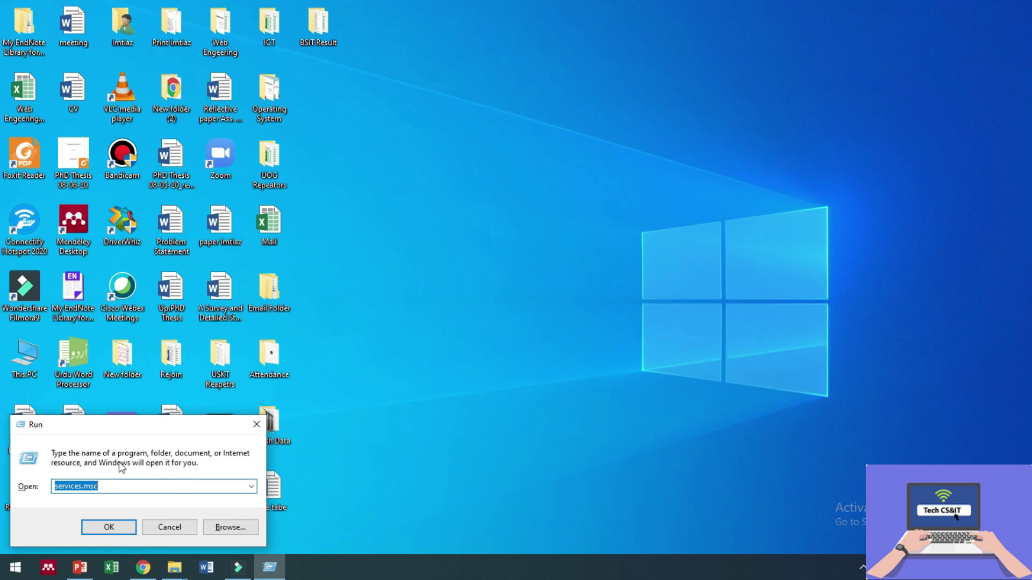
{"action": "left_click", "coordinate": [99, 488]}
{"action": "left_click", "coordinate": [124, 525]}
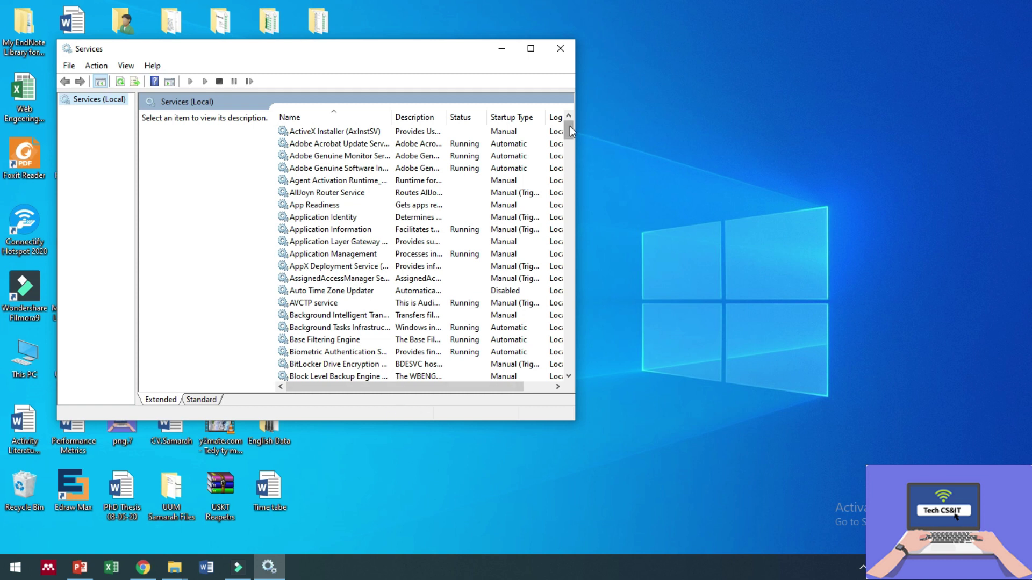
- Examine the startup type options in the Windows Update service's properties, keep Manual, and close the Services console
{"action": "left_click_drag", "start_coordinate": [569, 128], "coordinate": [572, 355]}
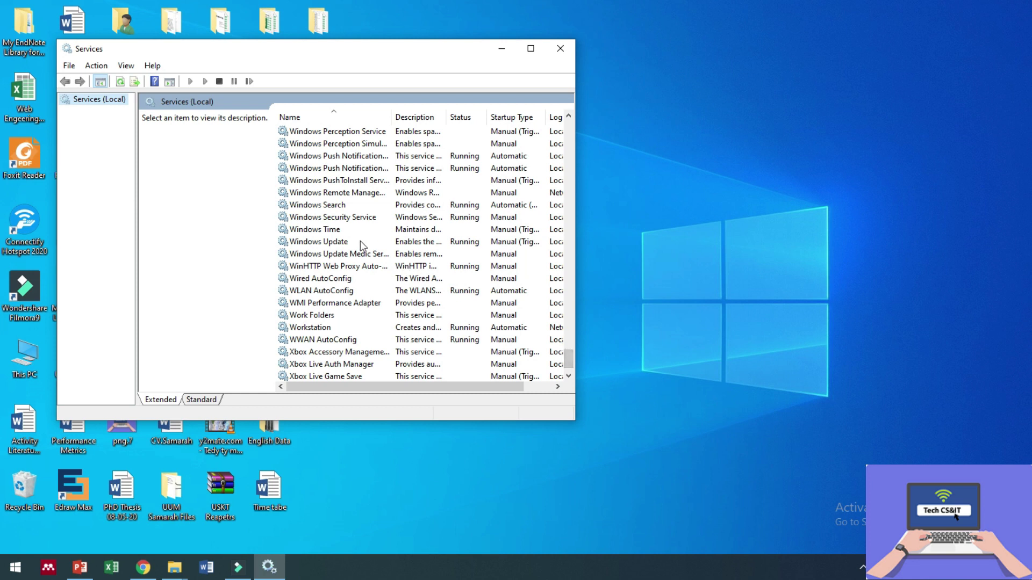
{"action": "right_click", "coordinate": [326, 246]}
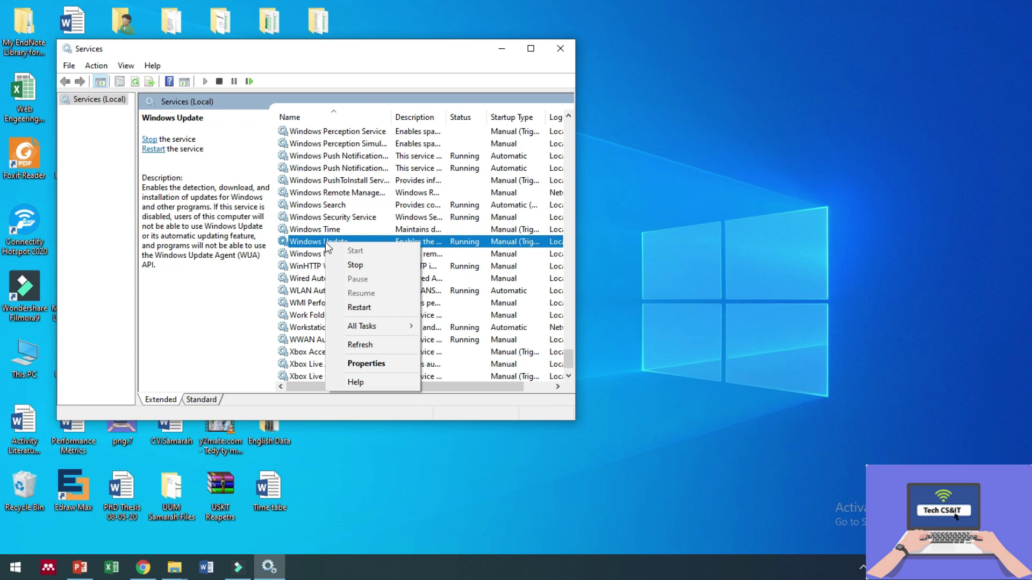
{"action": "left_click", "coordinate": [382, 363]}
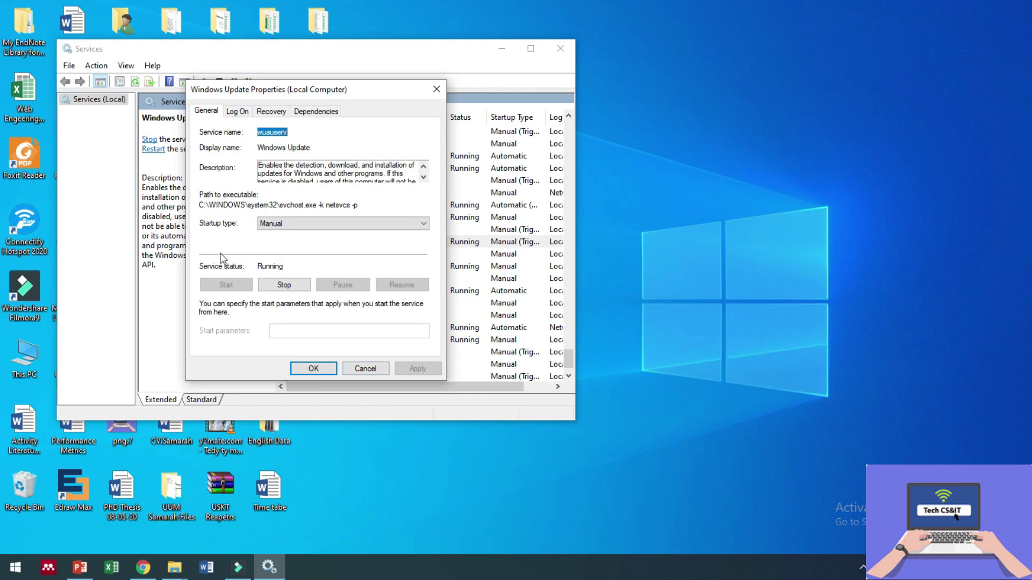
{"action": "left_click", "coordinate": [423, 224]}
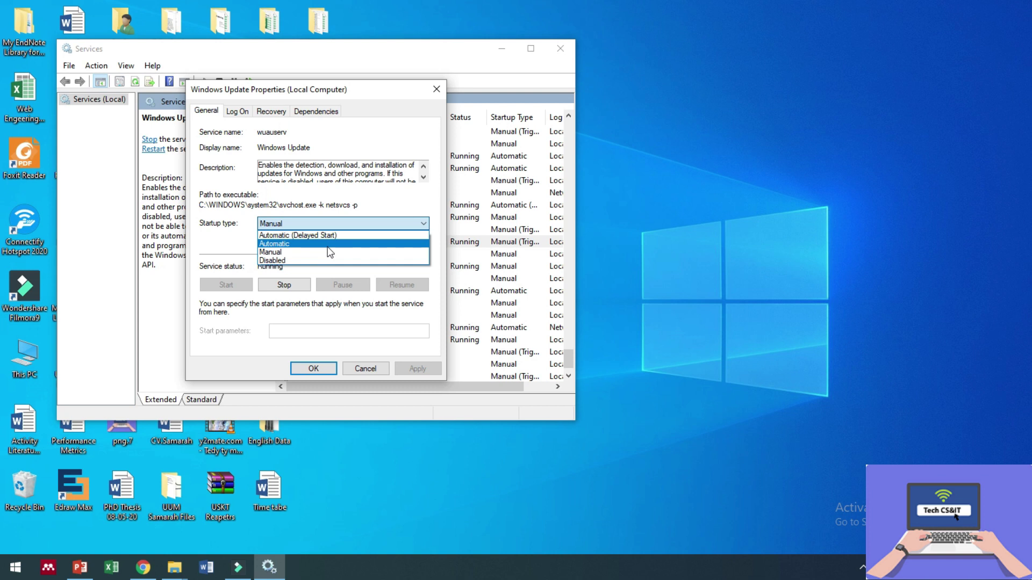
{"action": "left_click", "coordinate": [325, 370]}
{"action": "left_click", "coordinate": [315, 369]}
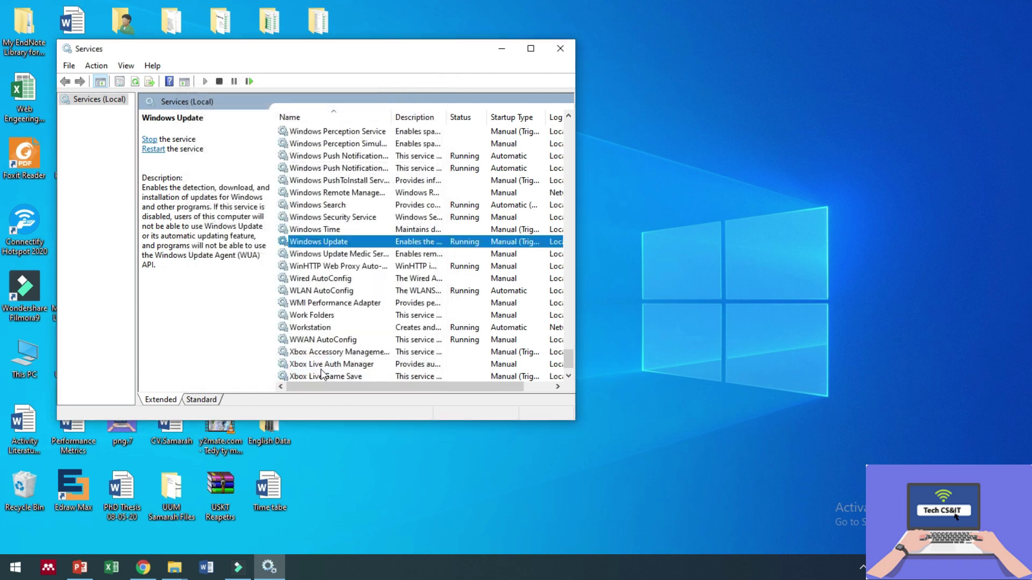
{"action": "left_click", "coordinate": [565, 47]}
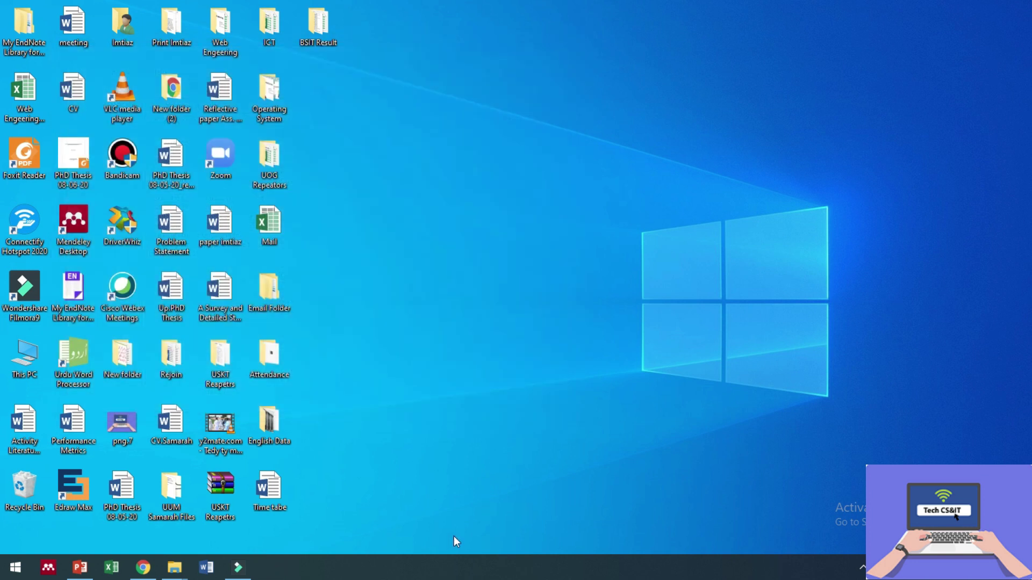
- Open the system's Notifications & actions settings and switch notifications from apps and other senders off and back on
{"action": "right_click", "coordinate": [25, 571]}
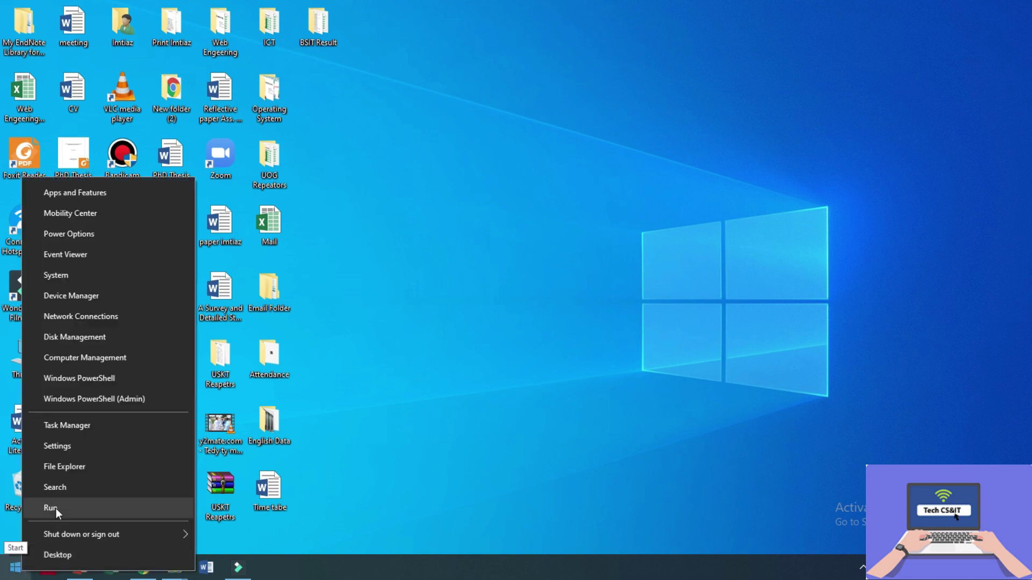
{"action": "left_click", "coordinate": [55, 275]}
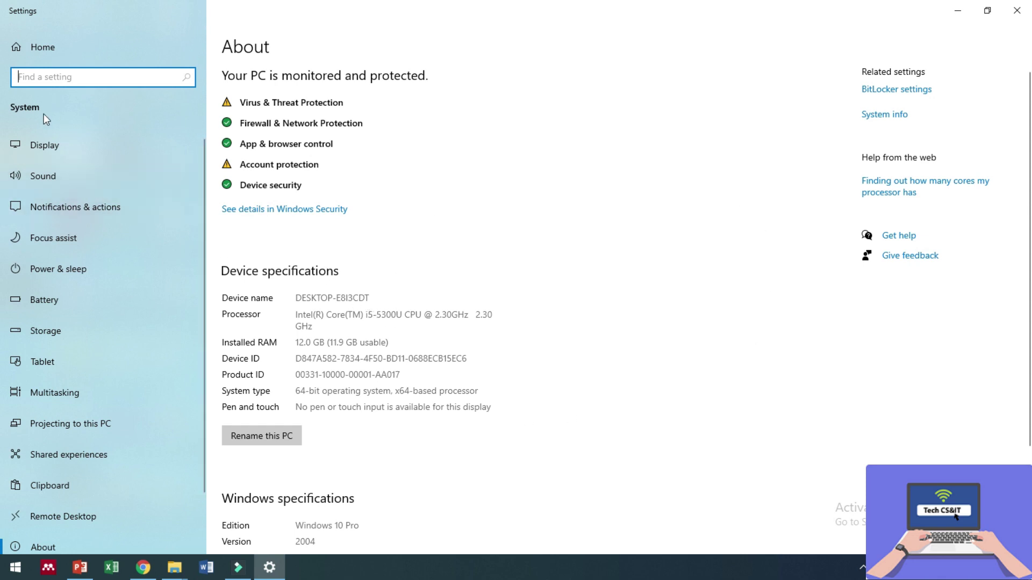
{"action": "left_click", "coordinate": [74, 209]}
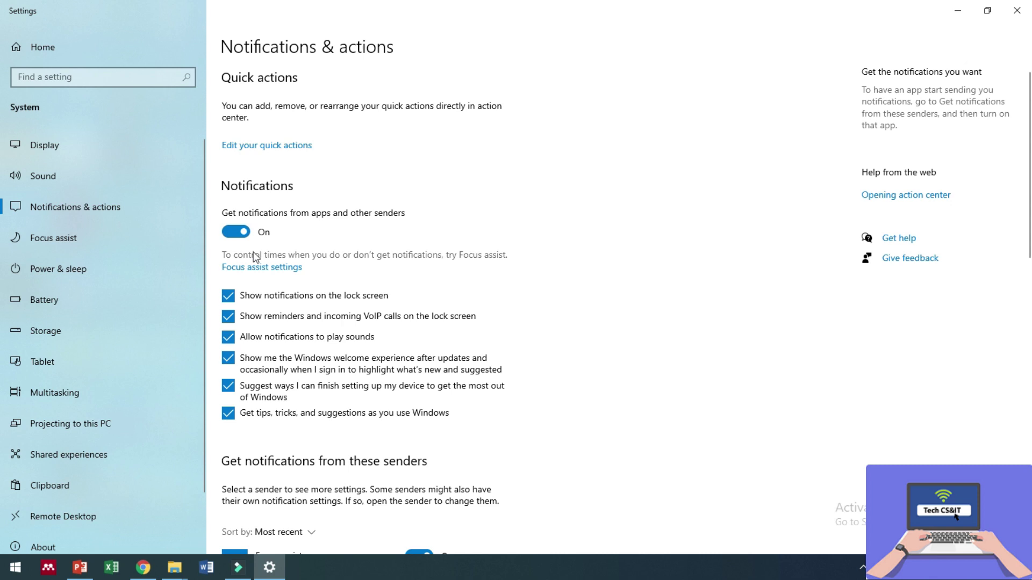
{"action": "left_click", "coordinate": [230, 235]}
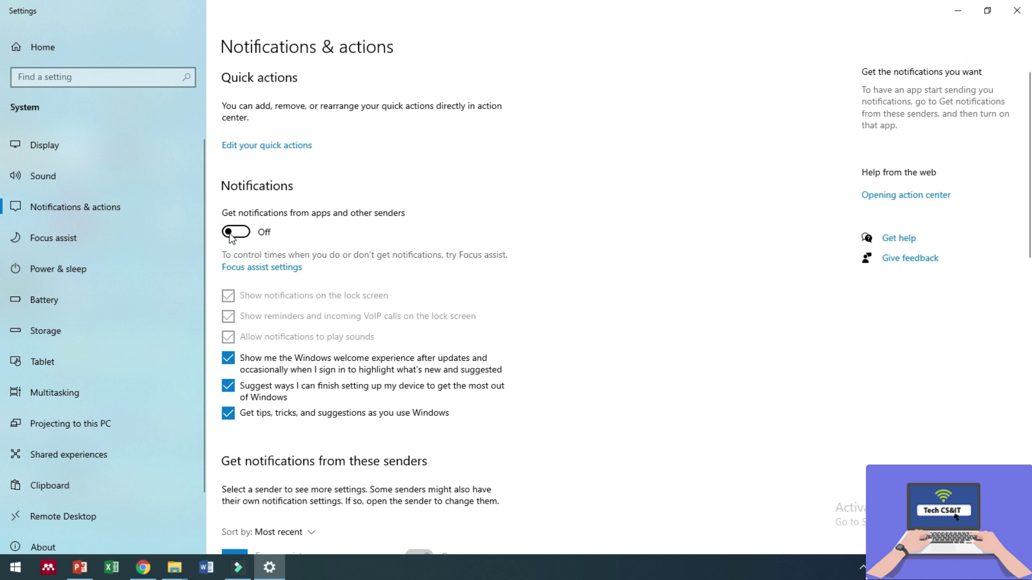
{"action": "left_click", "coordinate": [230, 234]}
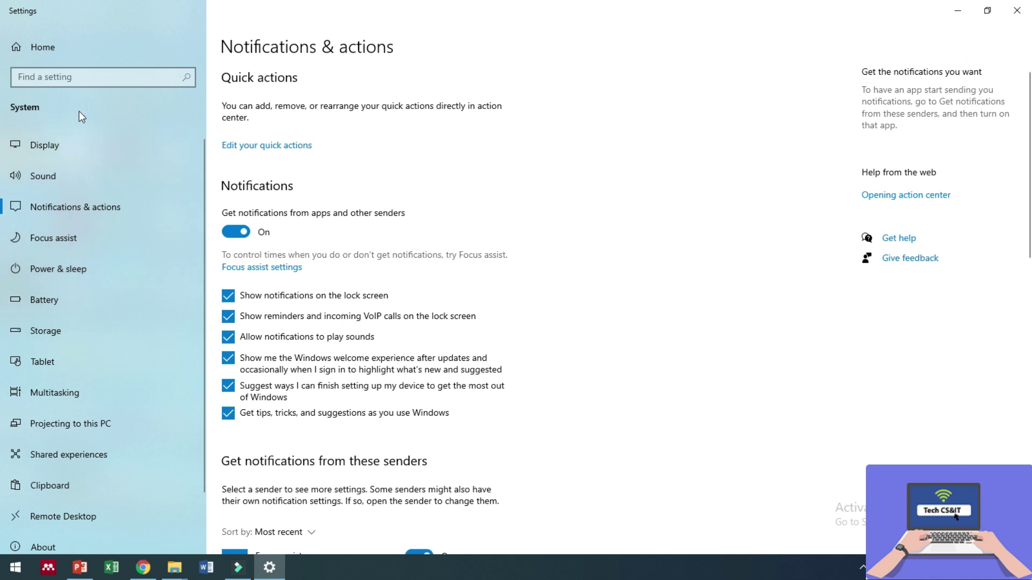
- Examine the storage usage of Local Disk (C:) in the system settings, and close Settings
{"action": "left_click", "coordinate": [50, 335]}
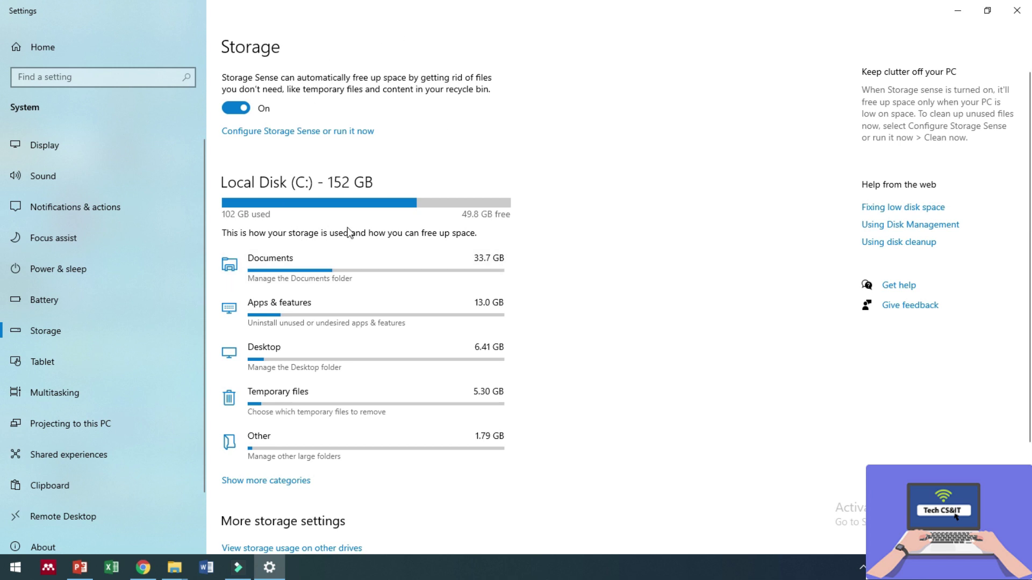
{"action": "left_click", "coordinate": [1017, 10]}
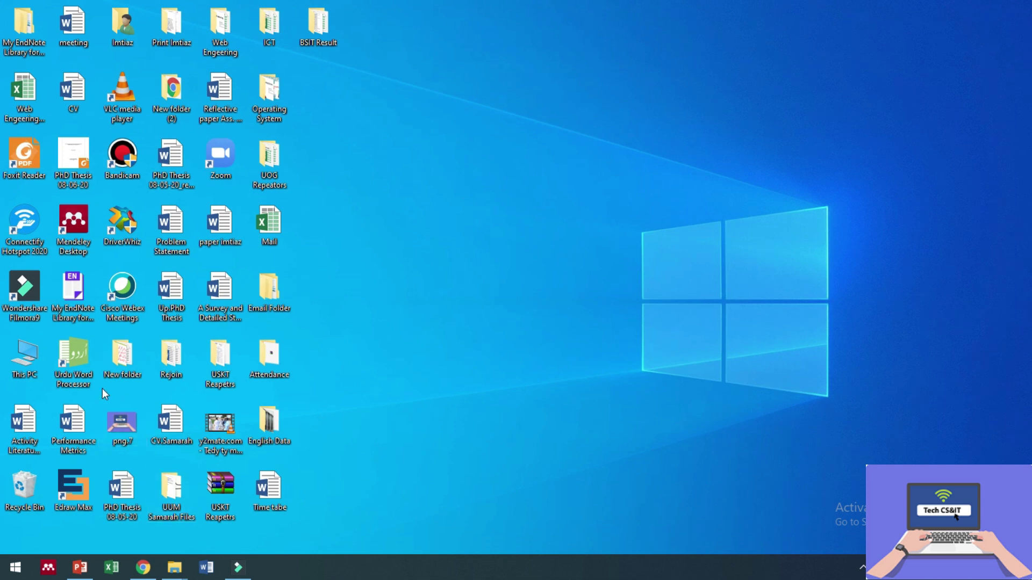
- Find Disk Cleanup through Windows search and start it for drive C:
{"action": "right_click", "coordinate": [16, 570]}
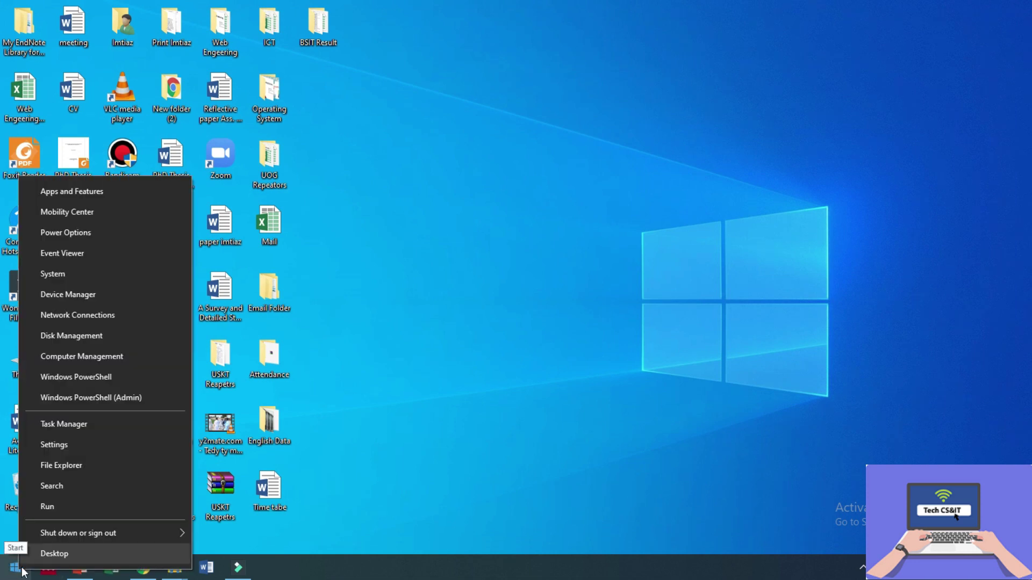
{"action": "left_click", "coordinate": [85, 486]}
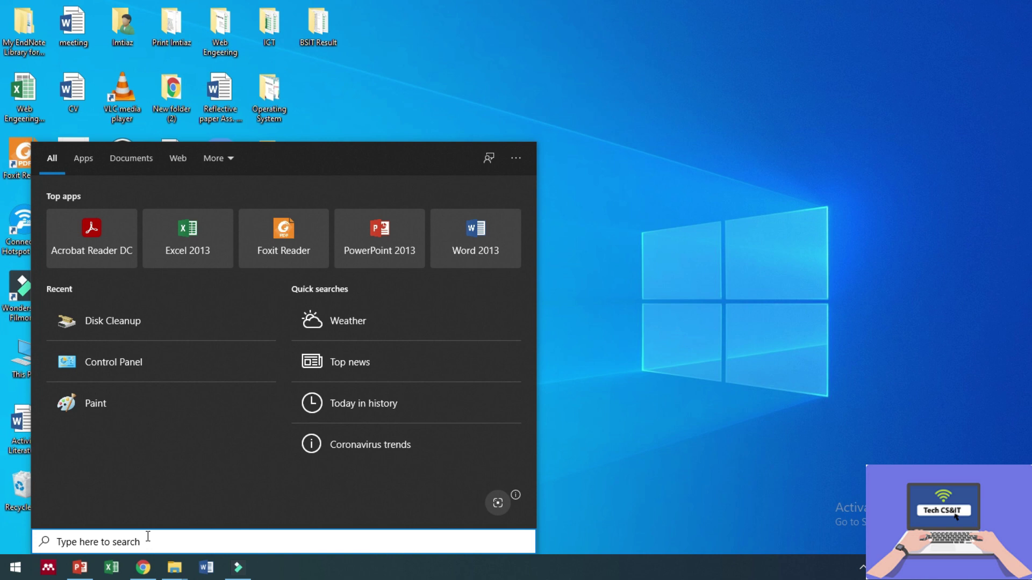
{"action": "type", "text": "d"}
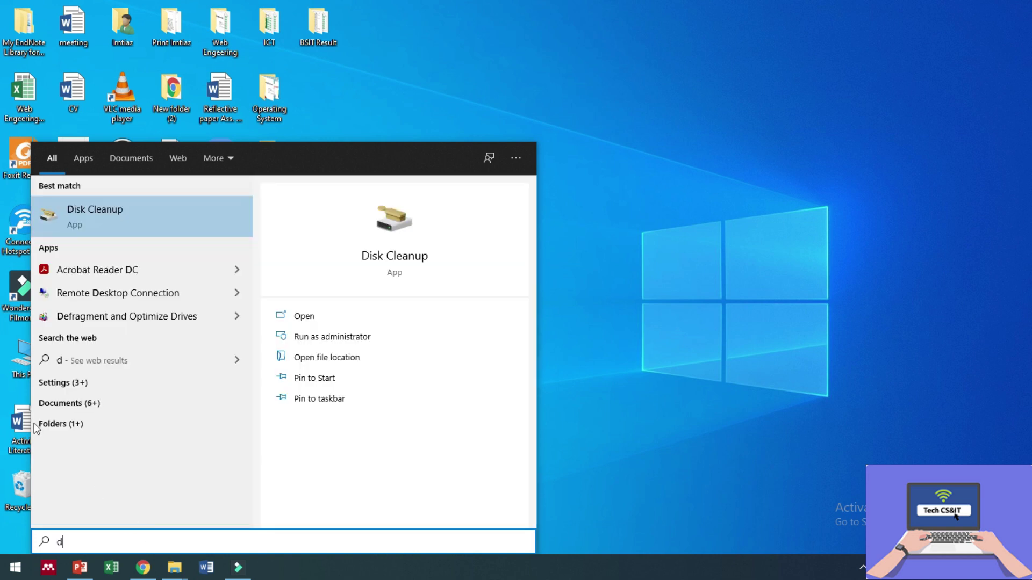
{"action": "left_click", "coordinate": [119, 209]}
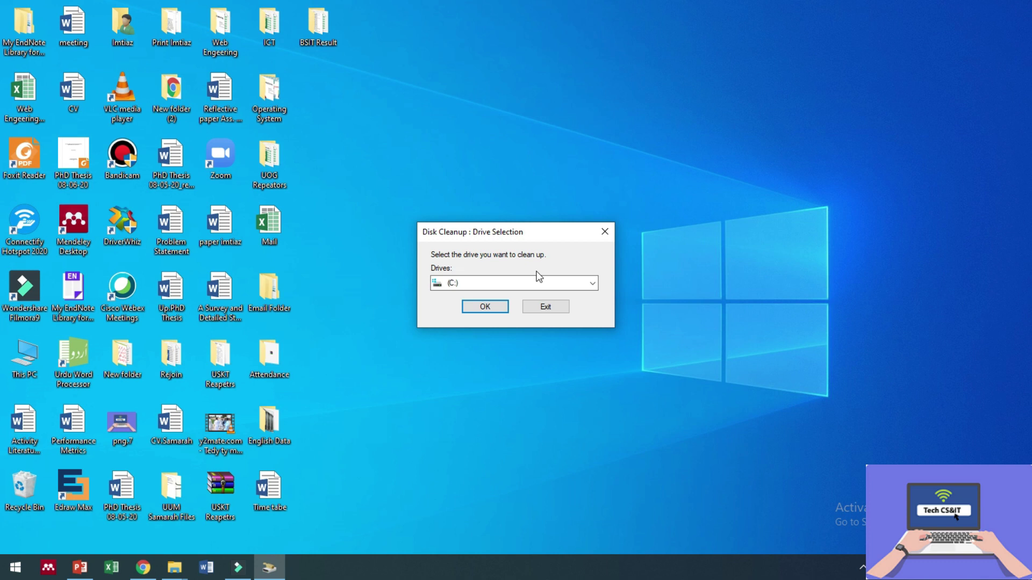
{"action": "left_click", "coordinate": [590, 283]}
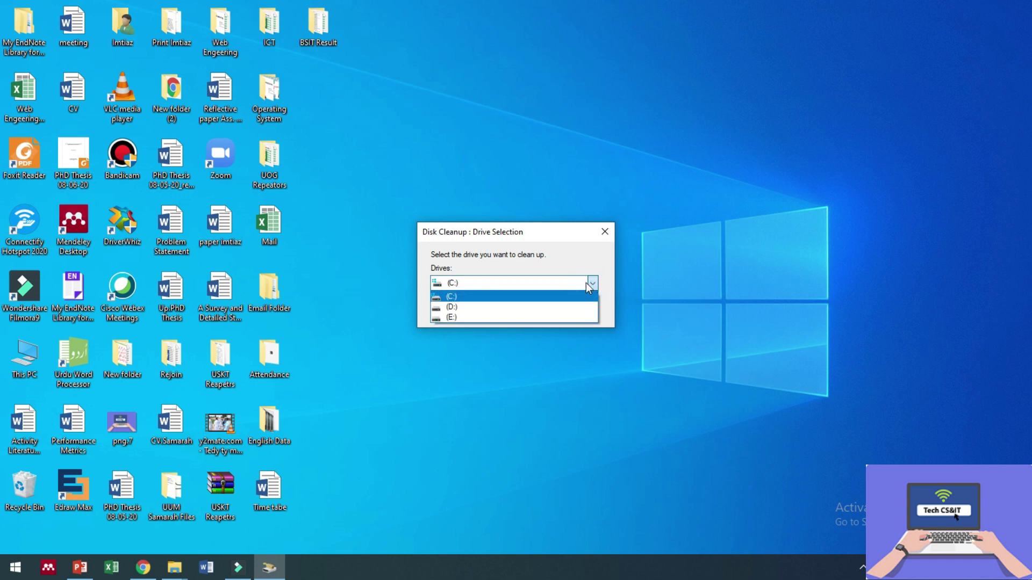
{"action": "left_click", "coordinate": [454, 297]}
{"action": "left_click", "coordinate": [484, 307]}
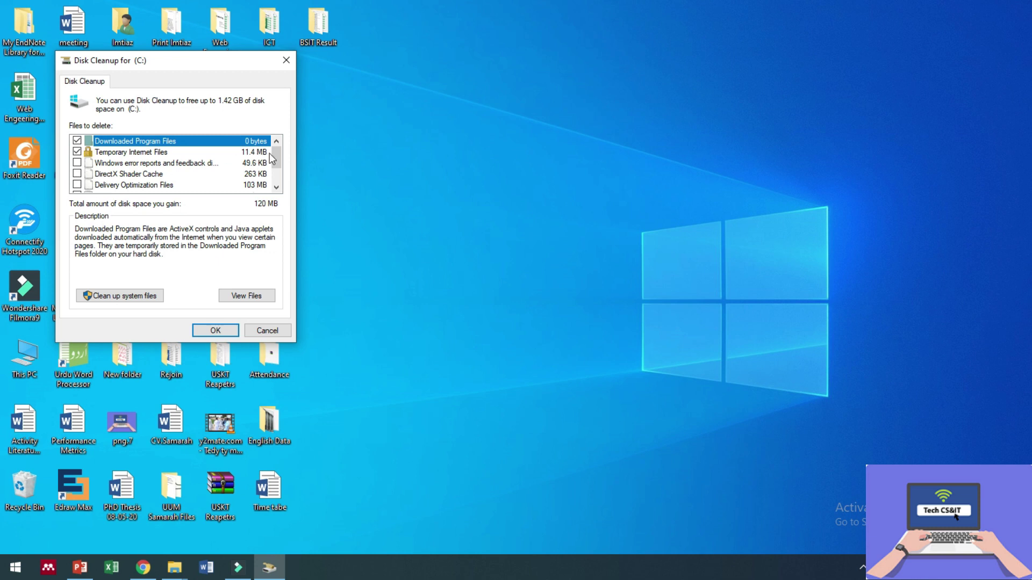
- Review the file categories that Disk Cleanup offers to delete on drive C:, including Temporary files
{"action": "scroll", "coordinate": [275, 159], "scroll_direction": "down", "scroll_amount": 1}
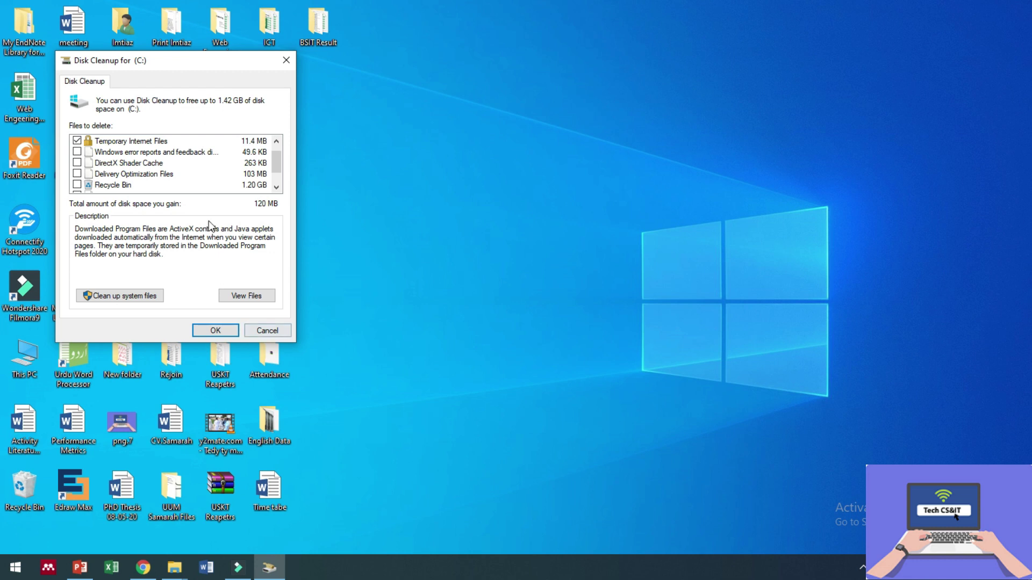
{"action": "left_click_drag", "start_coordinate": [274, 160], "coordinate": [274, 173]}
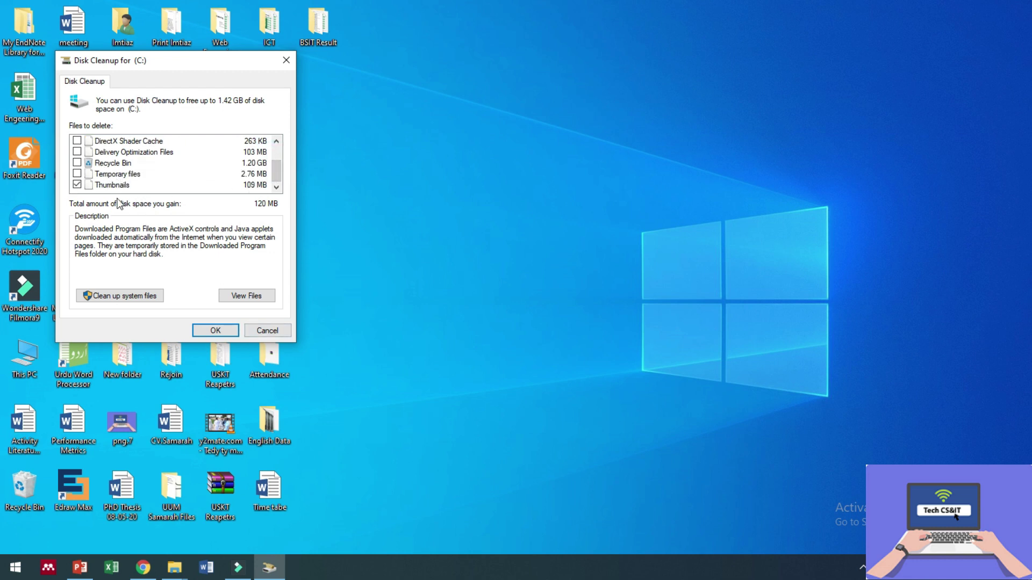
{"action": "left_click", "coordinate": [270, 174]}
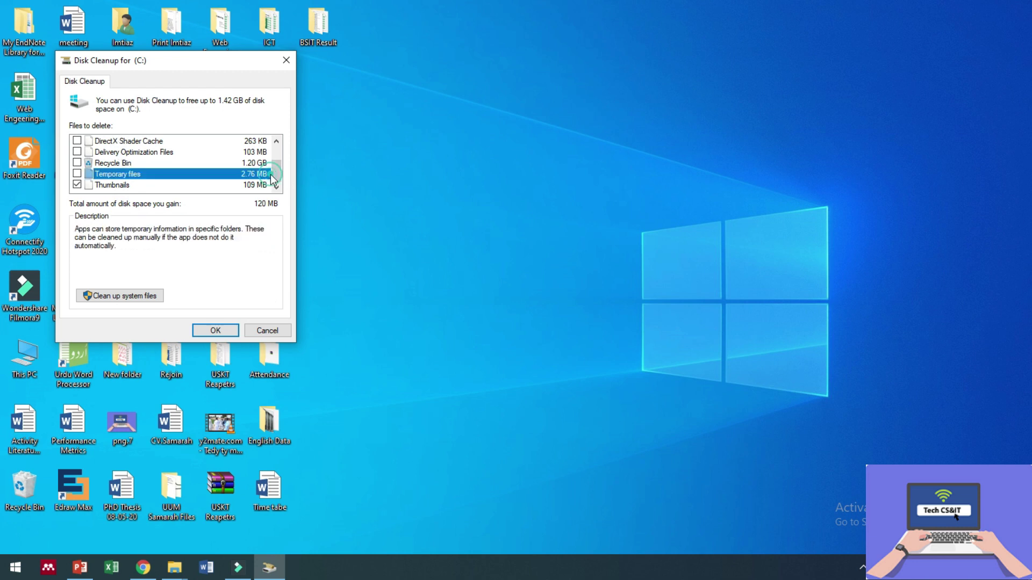
{"action": "left_click_drag", "start_coordinate": [276, 177], "coordinate": [276, 160]}
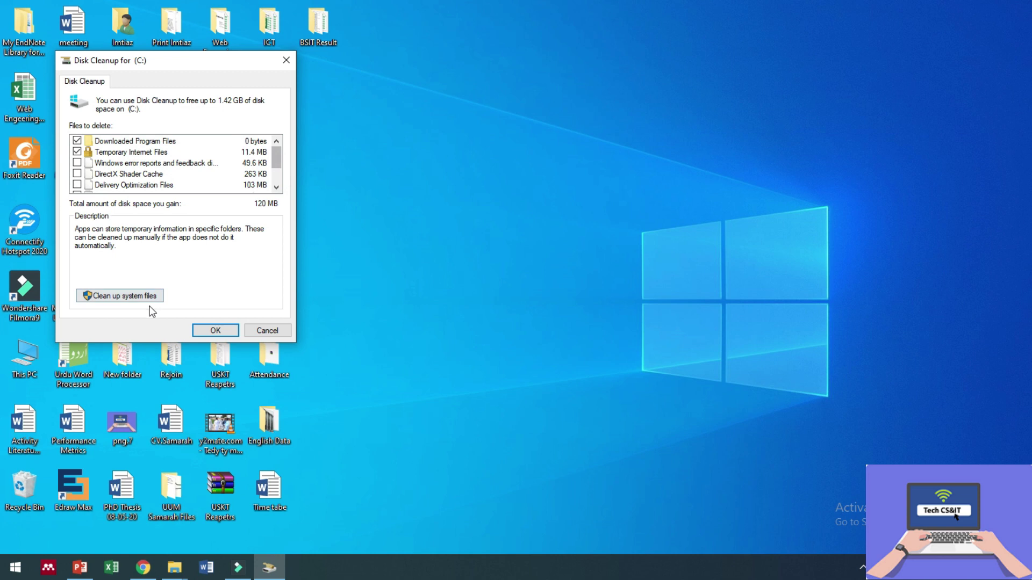